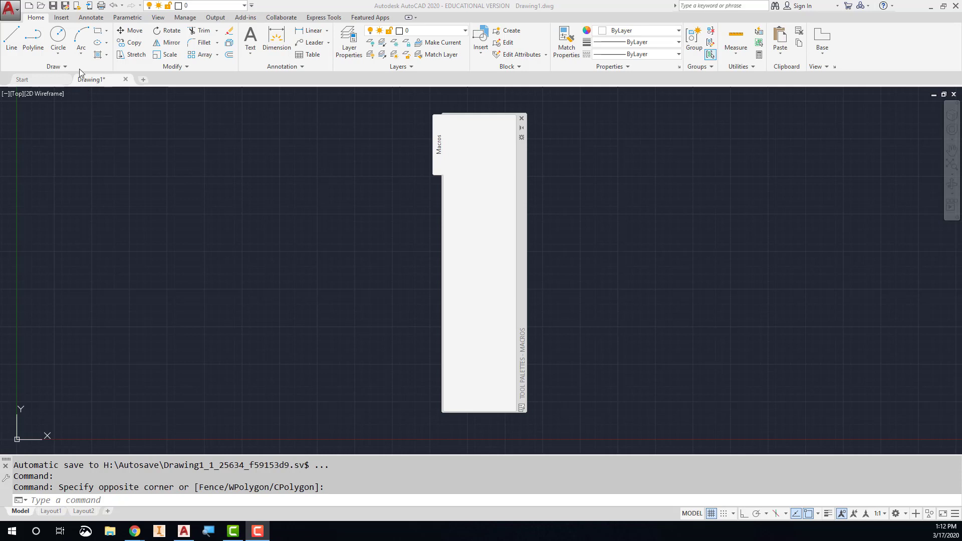
Draw a downward-bulging arc in the empty area beside the Macros palette by start point, Center option and end point
{"action": "left_click", "coordinate": [79, 39]}
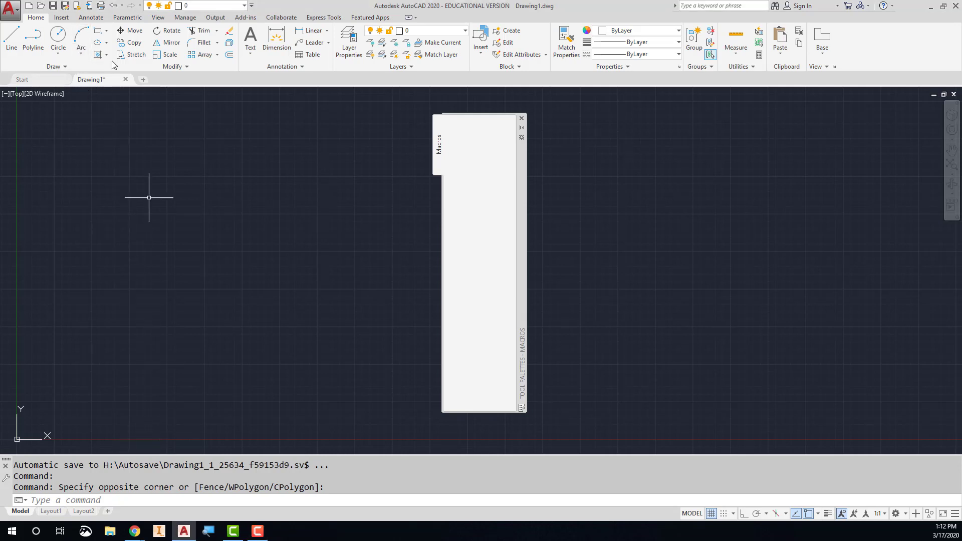
{"action": "left_click", "coordinate": [81, 36]}
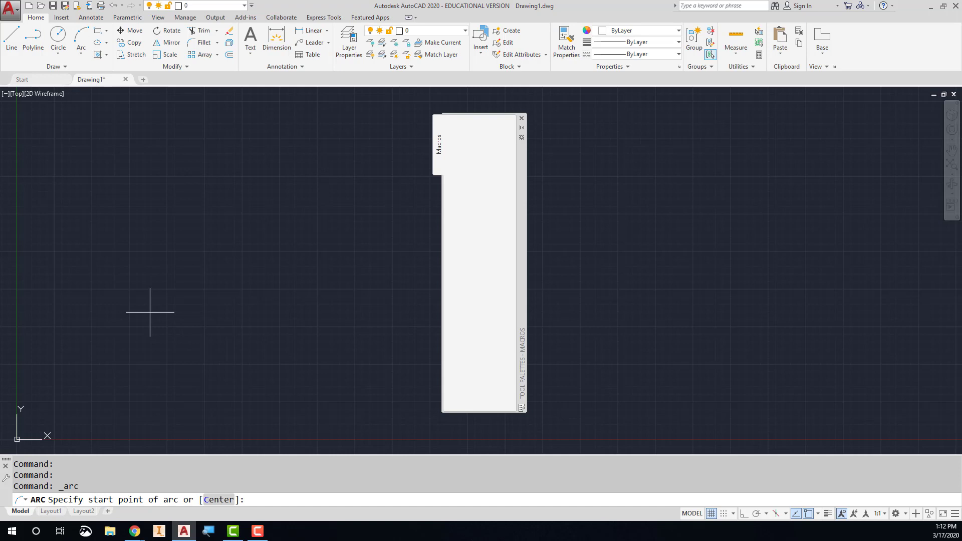
{"action": "left_click", "coordinate": [175, 310]}
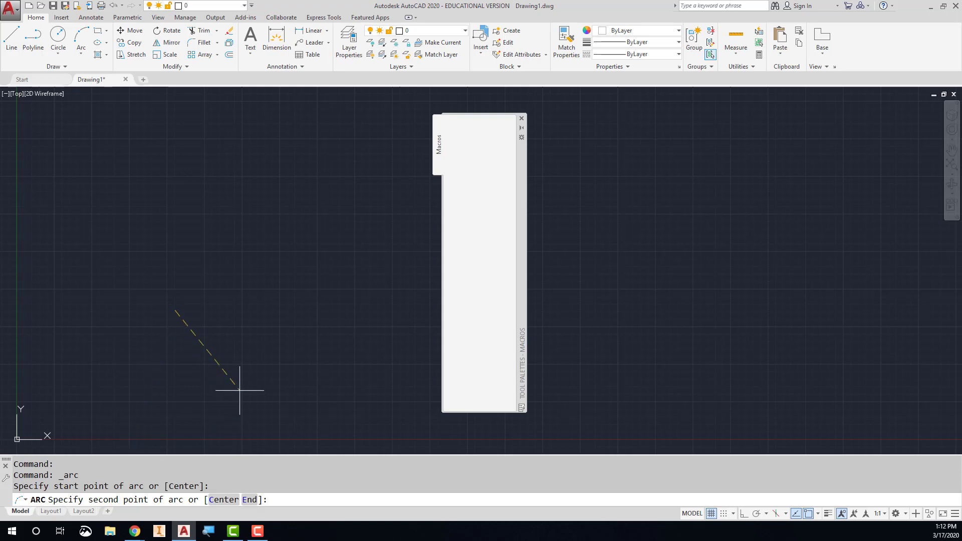
{"action": "type", "text": "c"}
{"action": "key", "text": "Return"}
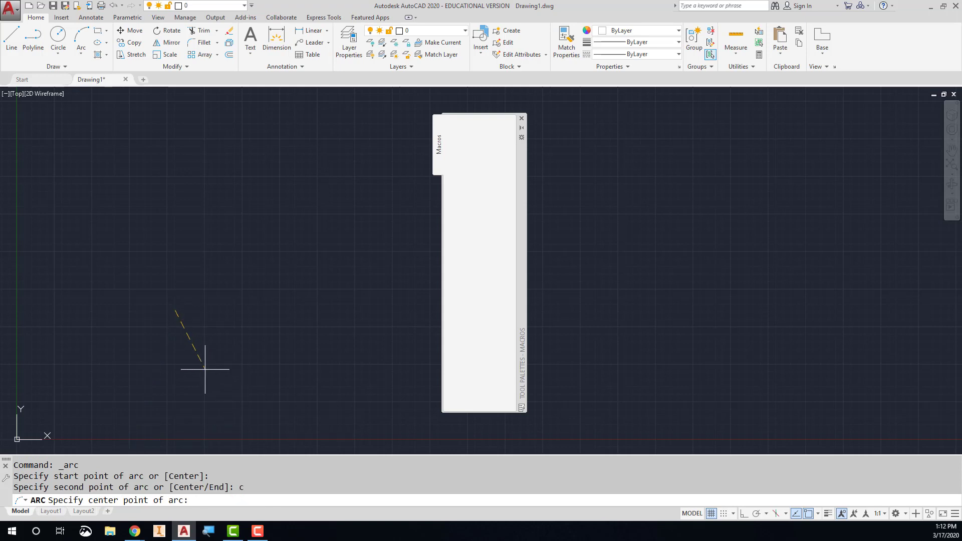
{"action": "left_click", "coordinate": [243, 301]}
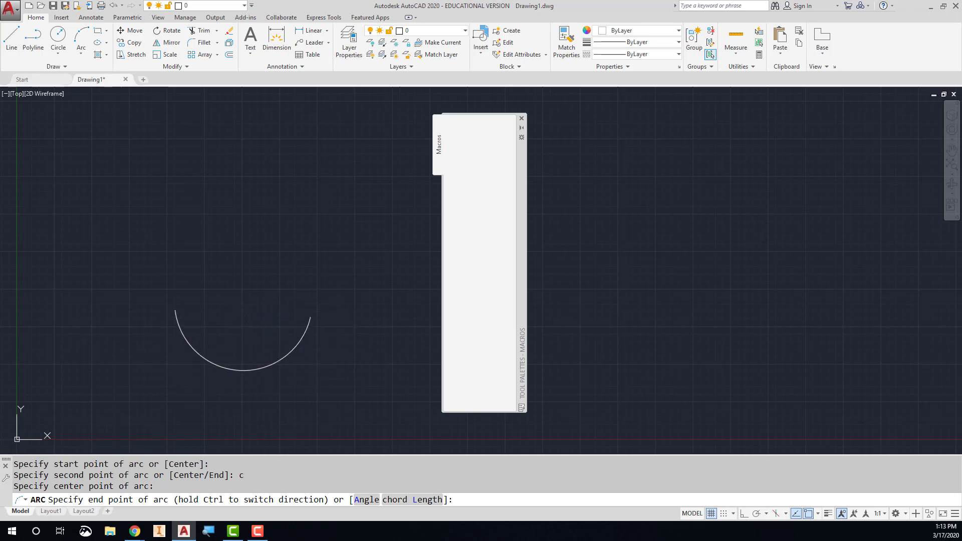
{"action": "left_click", "coordinate": [310, 318]}
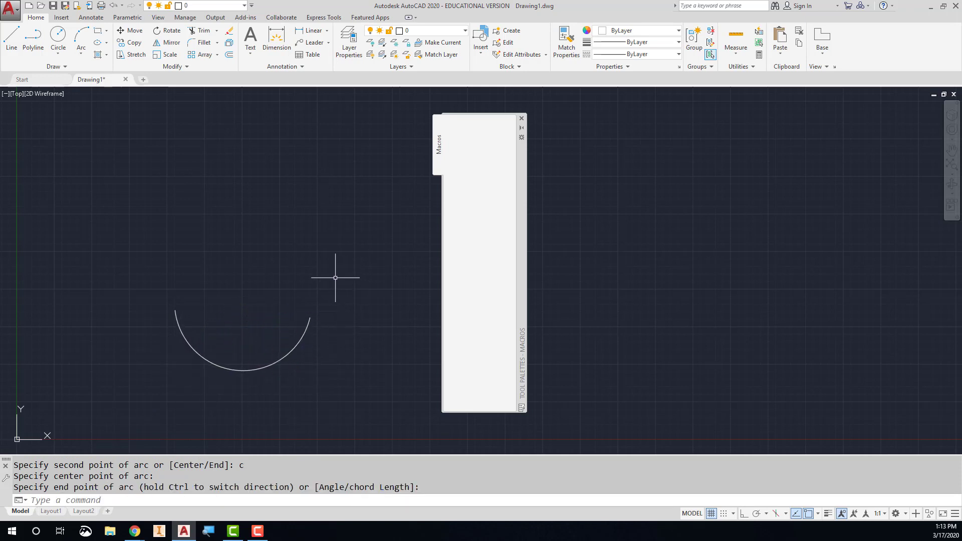
Delete the downward-bulging arc
{"action": "left_click", "coordinate": [280, 368]}
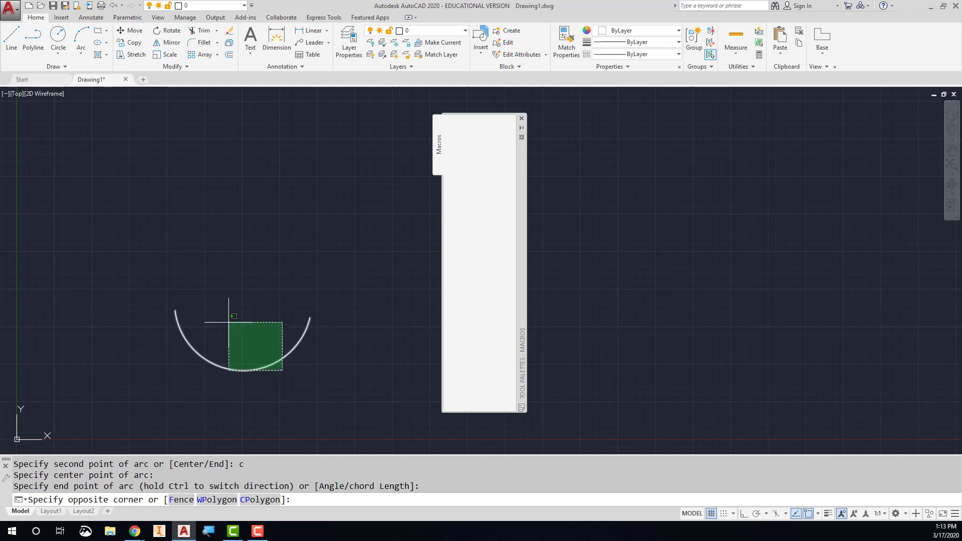
{"action": "left_click", "coordinate": [229, 323]}
{"action": "key", "text": "Delete"}
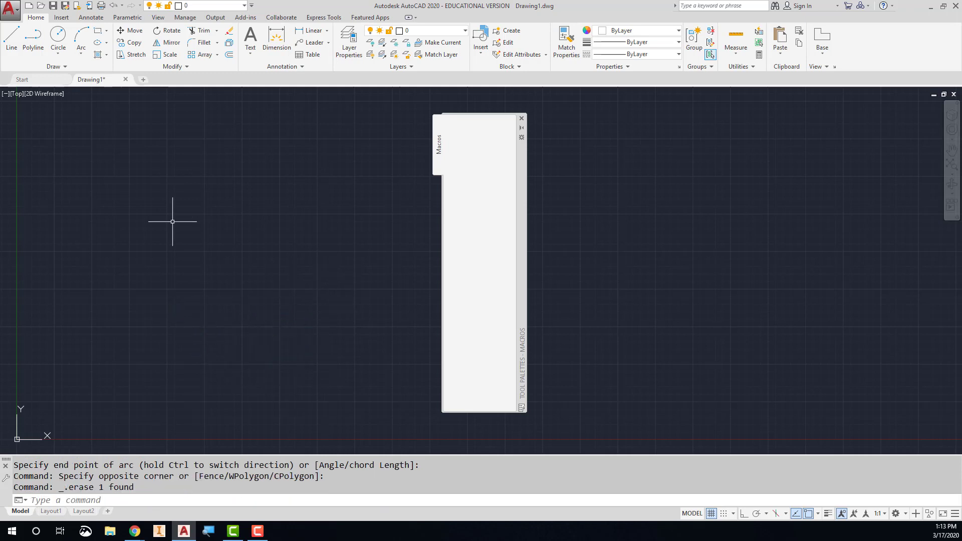
Draw a roughly quarter-circle arc beside the Macros palette using the Start, Center, End method
{"action": "left_click", "coordinate": [82, 56]}
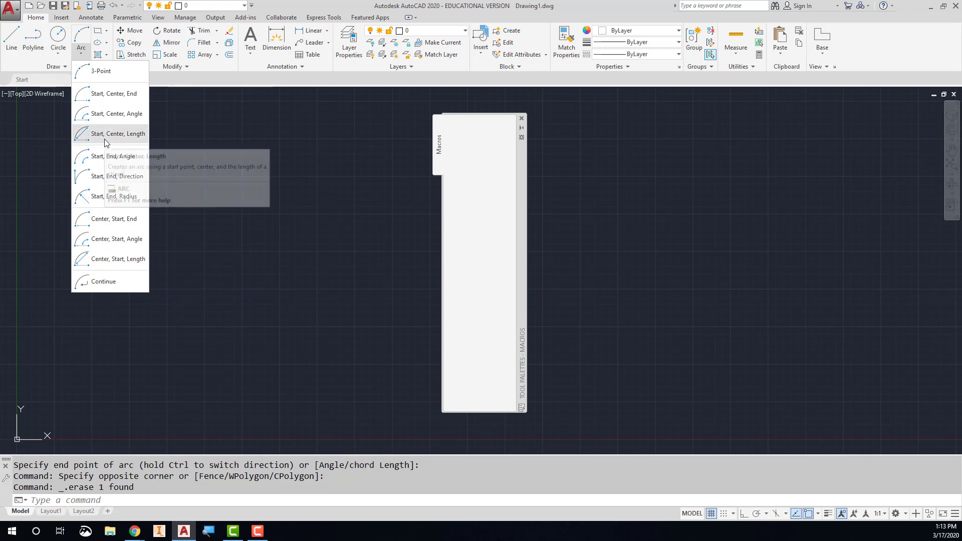
{"action": "left_click", "coordinate": [107, 94]}
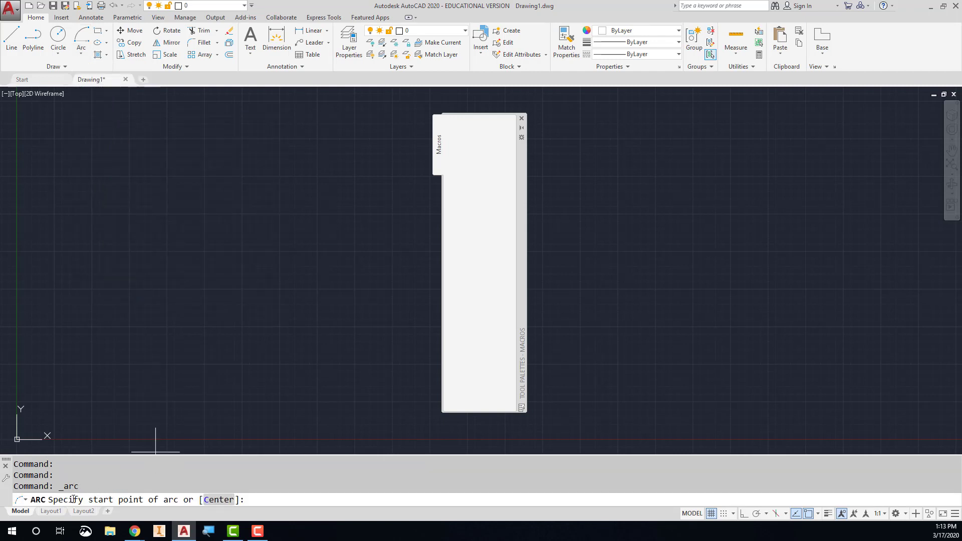
{"action": "left_click", "coordinate": [225, 257]}
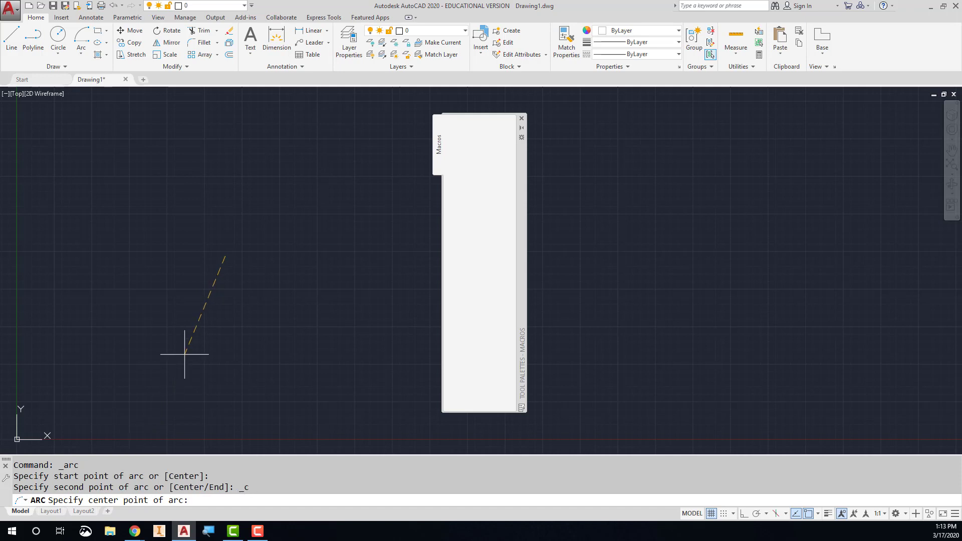
{"action": "left_click", "coordinate": [302, 261]}
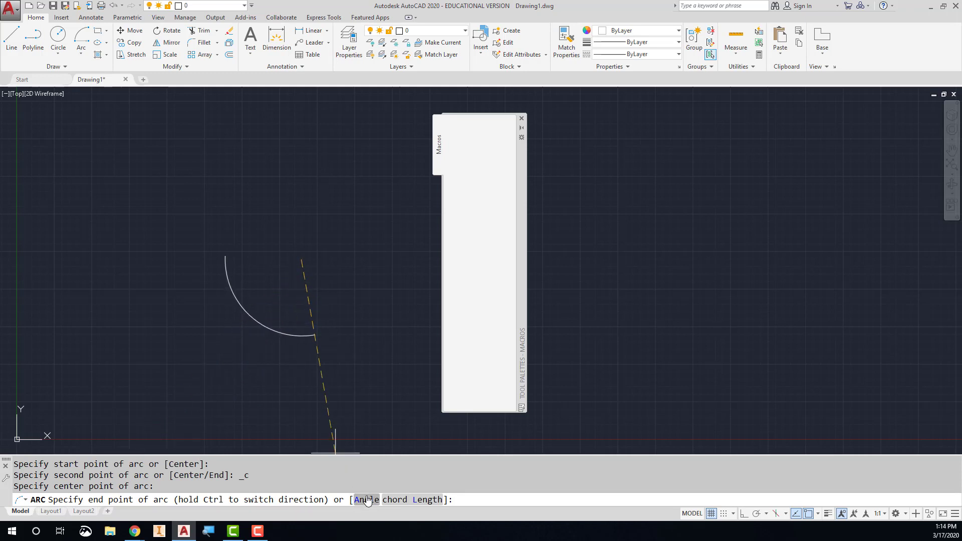
{"action": "left_click", "coordinate": [316, 361]}
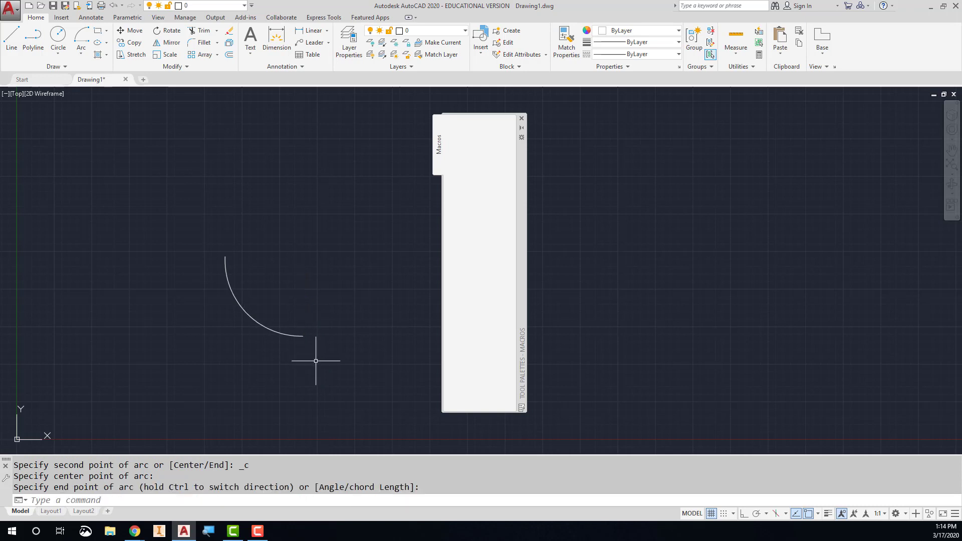
Delete the quarter-circle arc from the drawing
{"action": "left_click", "coordinate": [230, 275]}
{"action": "left_click", "coordinate": [208, 286]}
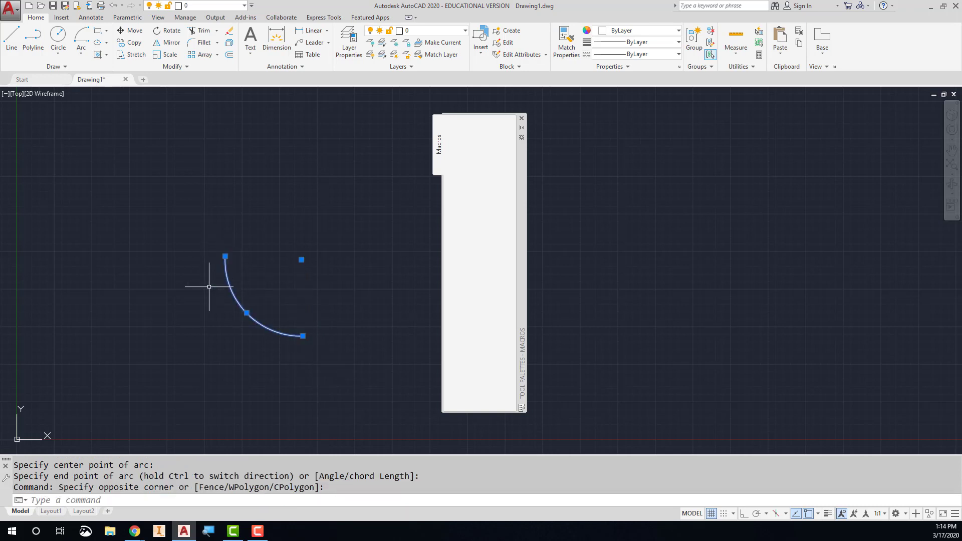
{"action": "key", "text": "Delete"}
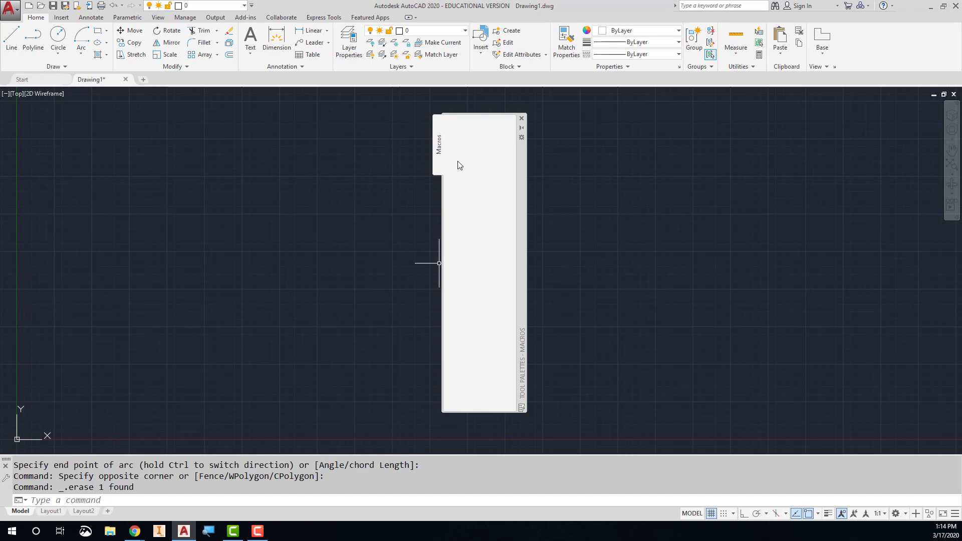
Search the customizable commands for "arc" and add Arc, Start, Center, End to the Macros tool palette
{"action": "right_click", "coordinate": [522, 204]}
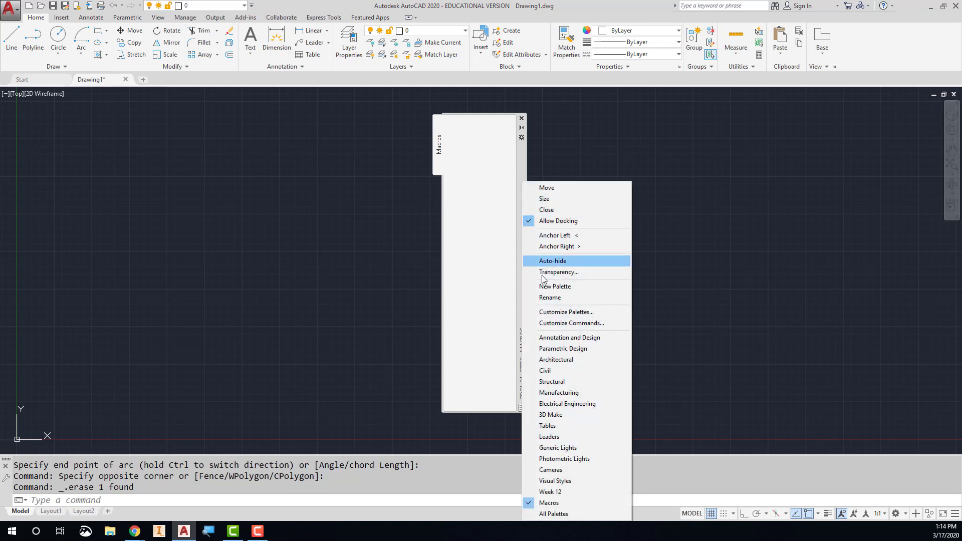
{"action": "left_click", "coordinate": [560, 325]}
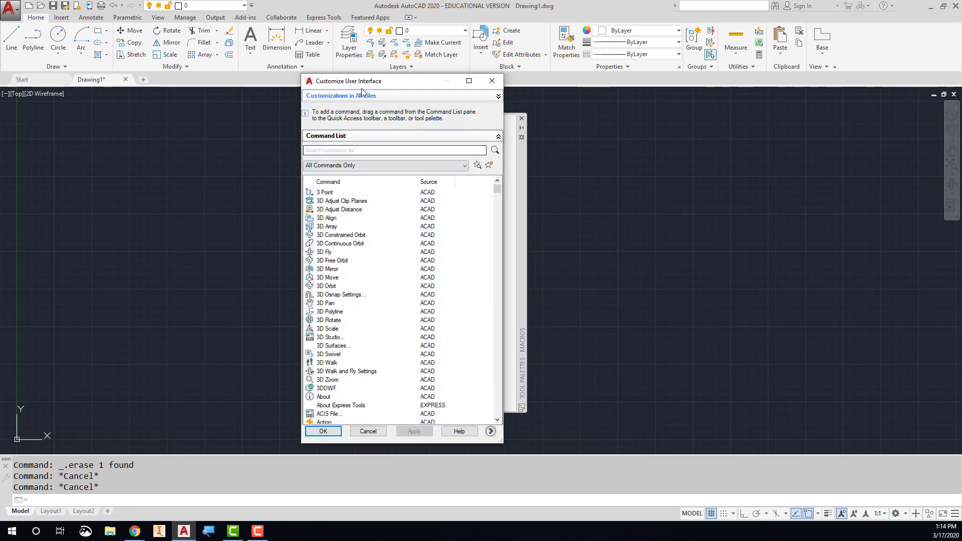
{"action": "left_click_drag", "start_coordinate": [364, 81], "coordinate": [253, 67]}
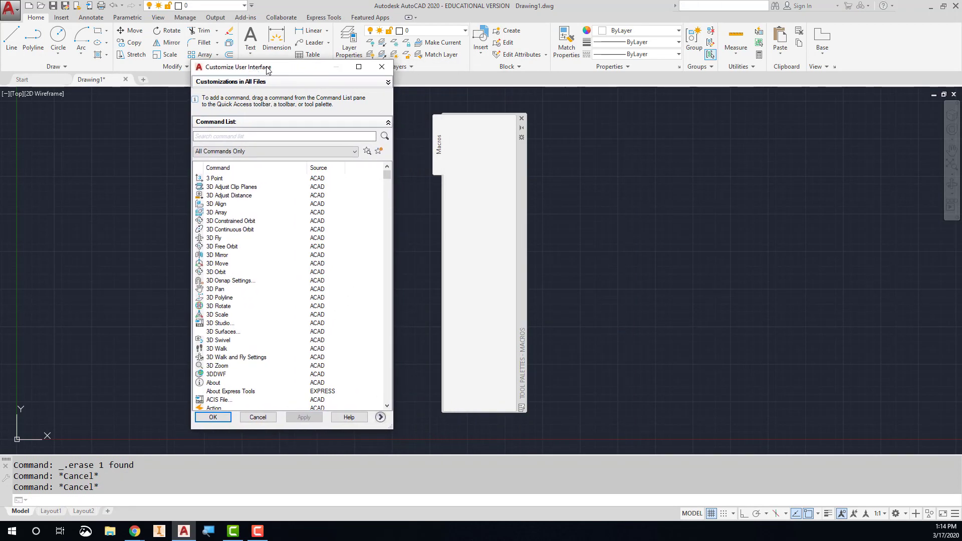
{"action": "left_click", "coordinate": [257, 135]}
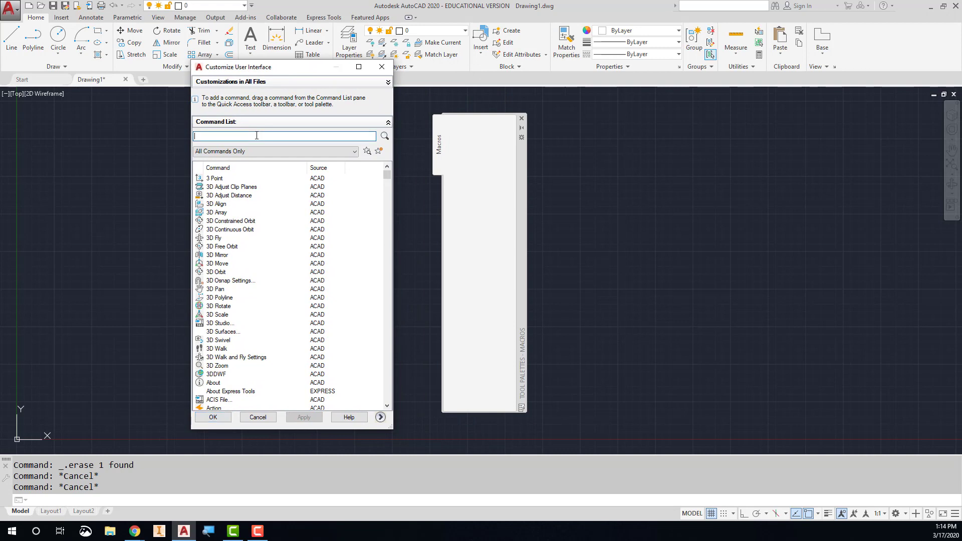
{"action": "type", "text": "arc"}
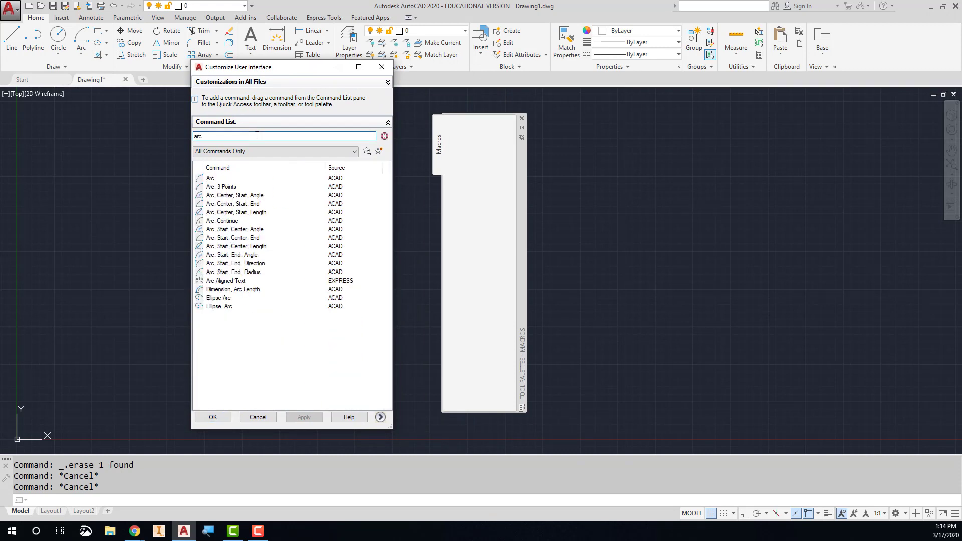
{"action": "left_click", "coordinate": [244, 239]}
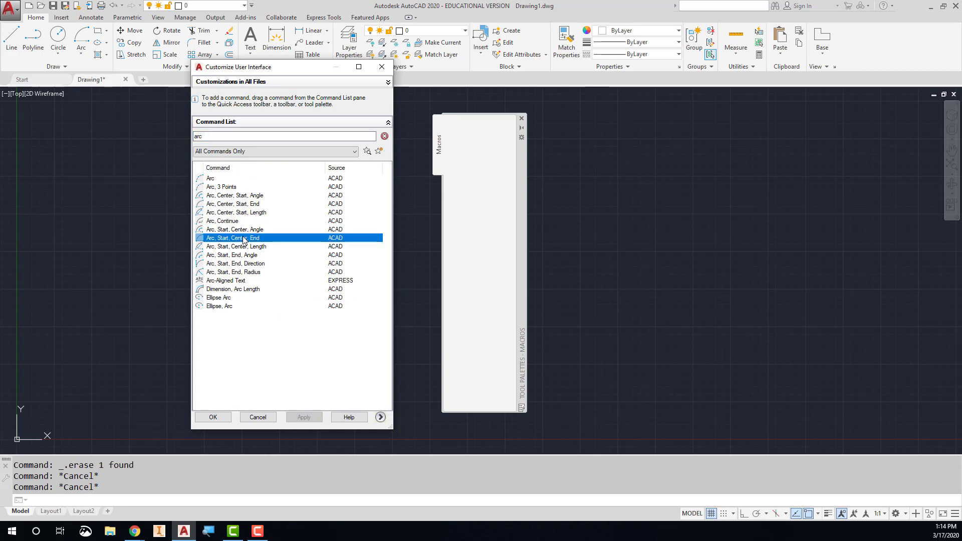
{"action": "left_click_drag", "start_coordinate": [244, 238], "coordinate": [463, 224]}
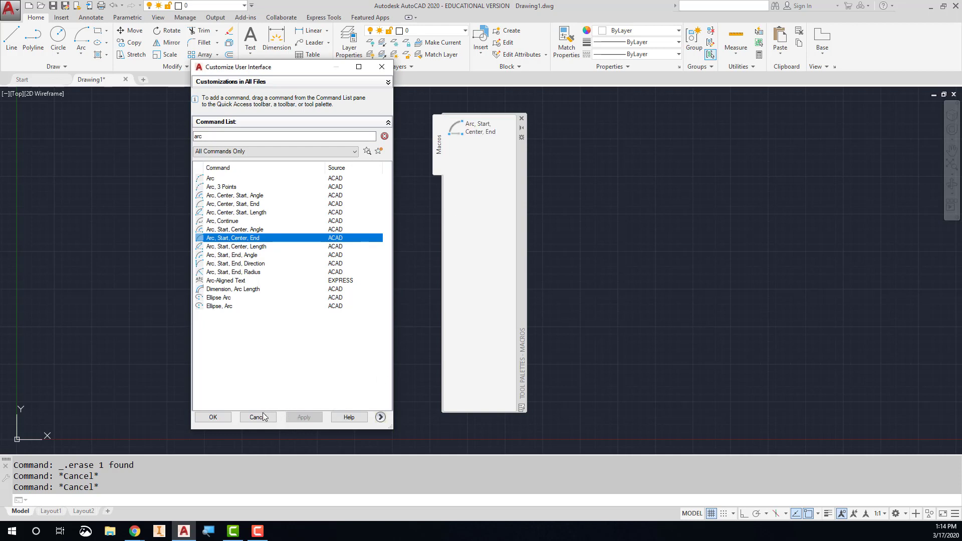
{"action": "left_click", "coordinate": [223, 417]}
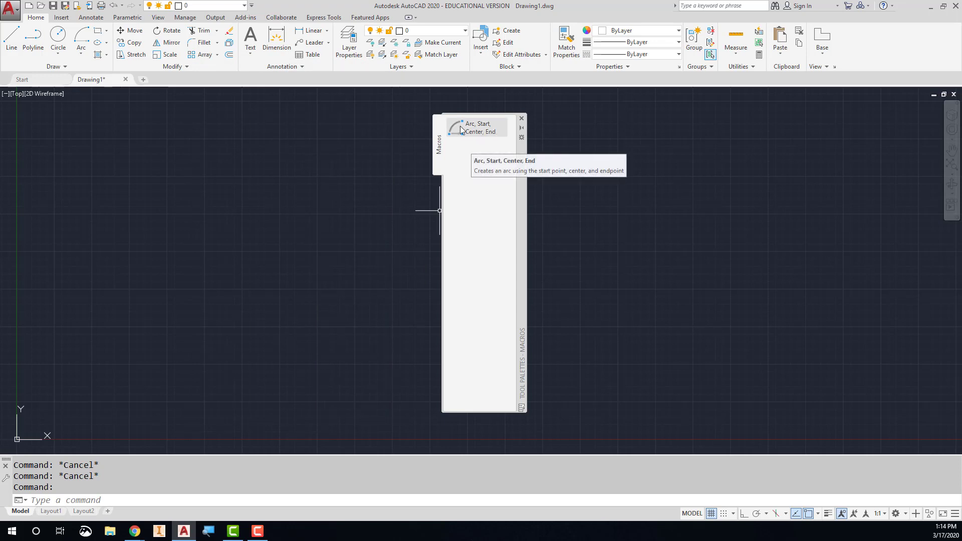
Open the properties of the Arc, Start, Center, End palette tool and examine its command string part by part
{"action": "right_click", "coordinate": [465, 125]}
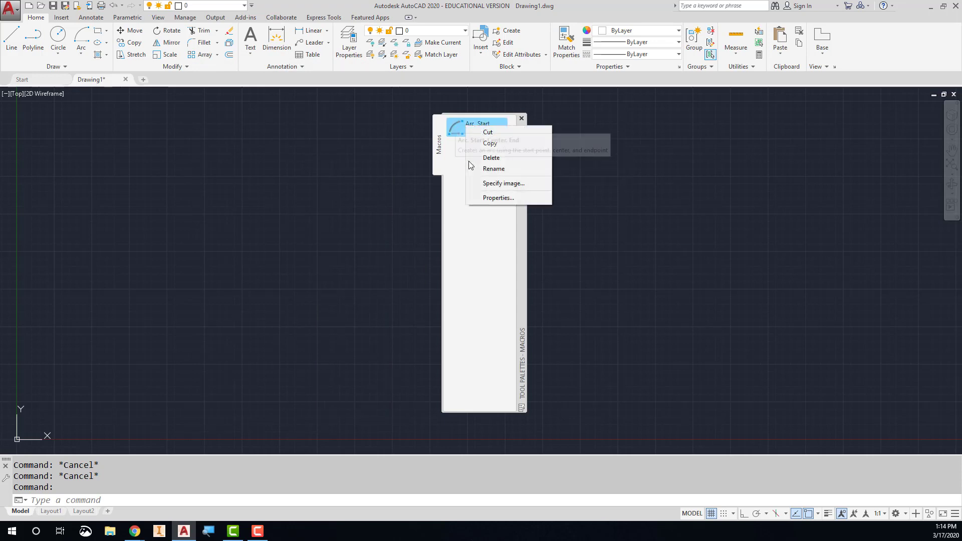
{"action": "left_click", "coordinate": [484, 200]}
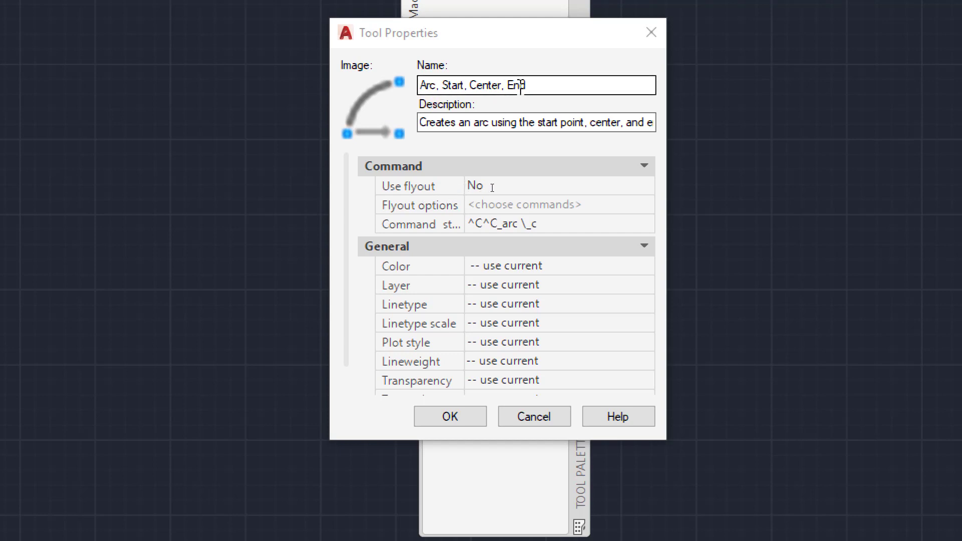
{"action": "left_click", "coordinate": [428, 122]}
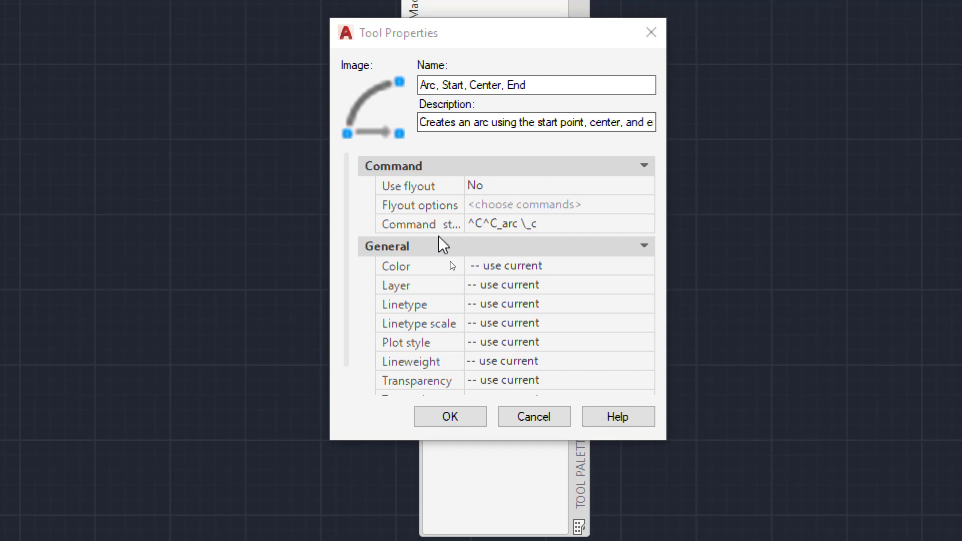
{"action": "left_click", "coordinate": [494, 224]}
{"action": "left_click", "coordinate": [495, 227]}
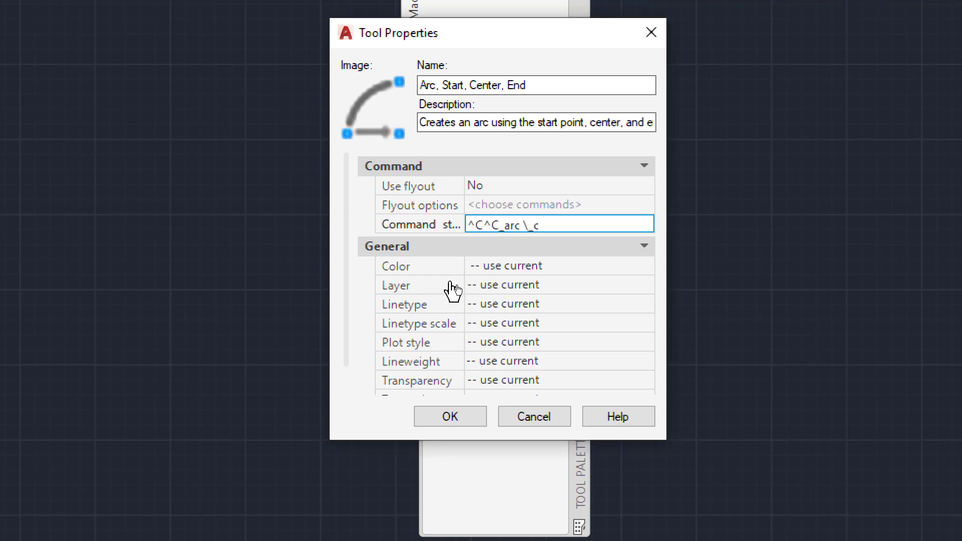
{"action": "key", "text": "Right"}
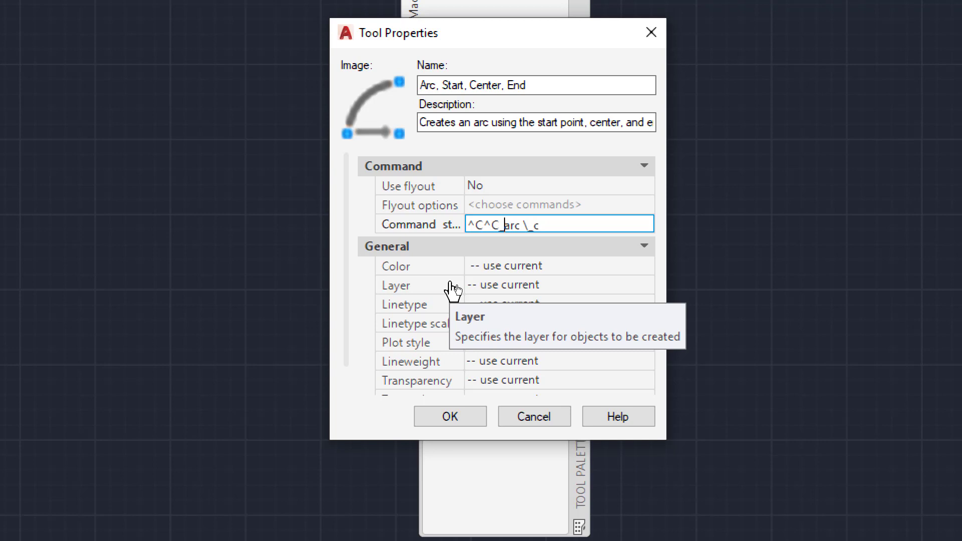
{"action": "key", "text": "Right"}
{"action": "key", "text": "Right"}
{"action": "key", "text": "Right"}
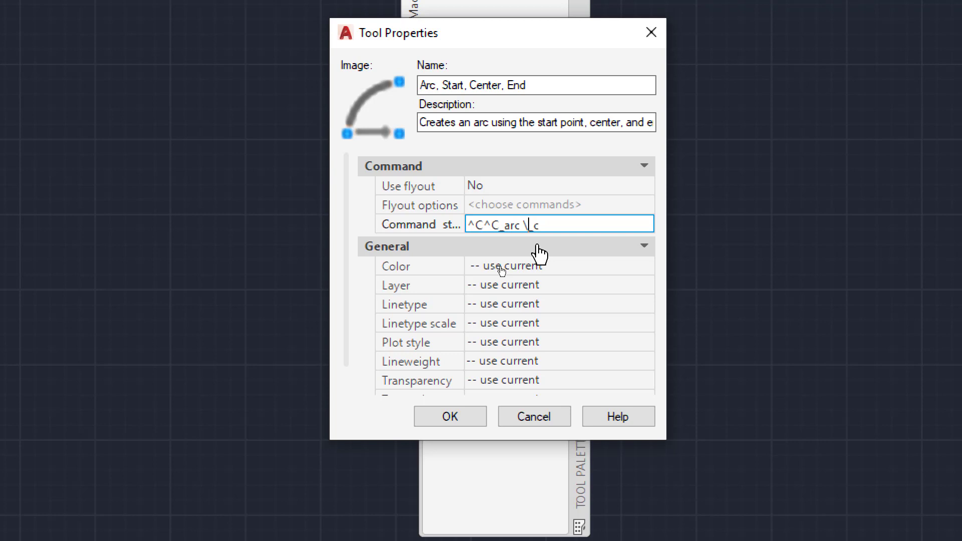
{"action": "key", "text": "Right"}
{"action": "key", "text": "Right"}
{"action": "left_click", "coordinate": [517, 226]}
Rename the palette tool to "Arc, Start, Center, 45 Angle"
{"action": "left_click", "coordinate": [540, 86]}
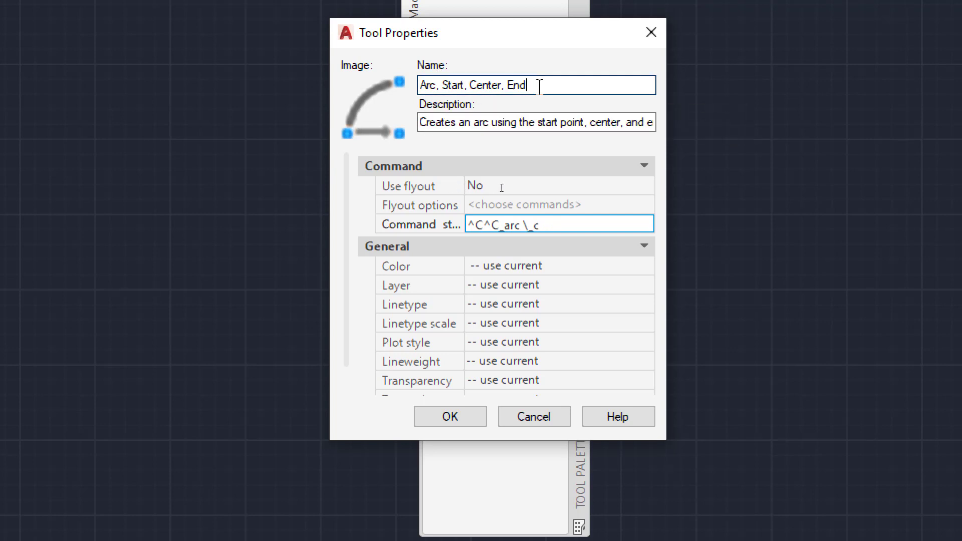
{"action": "key", "text": "BackSpace"}
{"action": "key", "text": "BackSpace"}
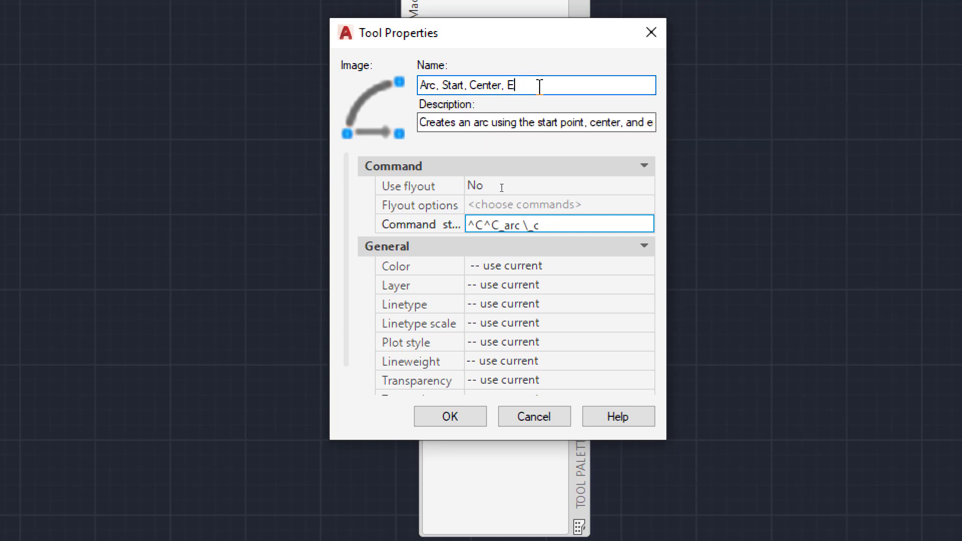
{"action": "key", "text": "BackSpace"}
{"action": "type", "text": "45 Angle"}
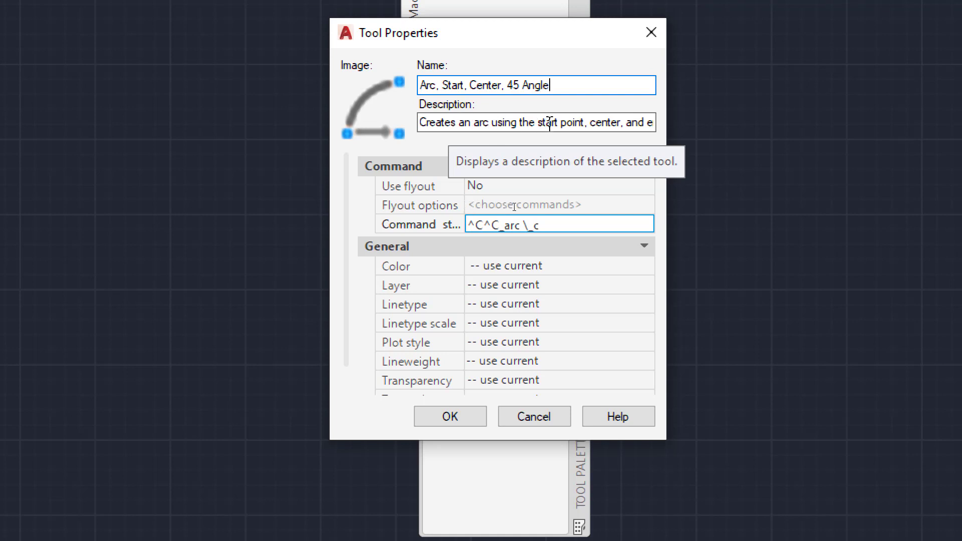
Change the end of the palette tool's description to read "start point, center, and a 45 degree angle"
{"action": "left_click", "coordinate": [648, 124]}
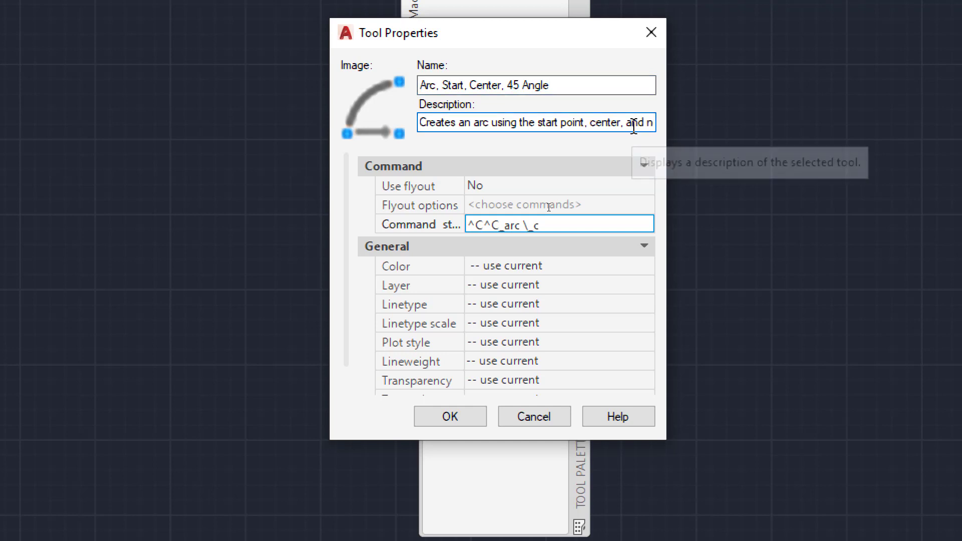
{"action": "type", "text": "a "}
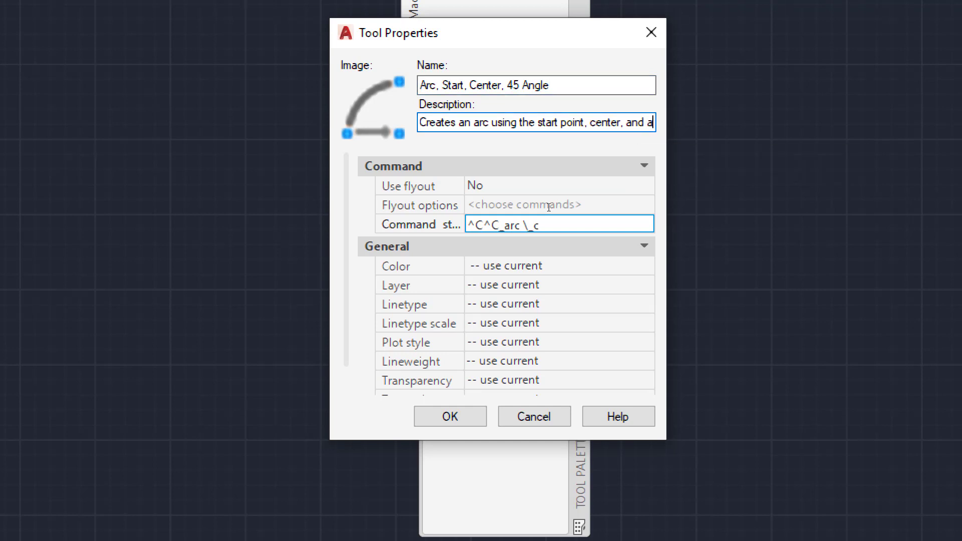
{"action": "type", "text": "45"}
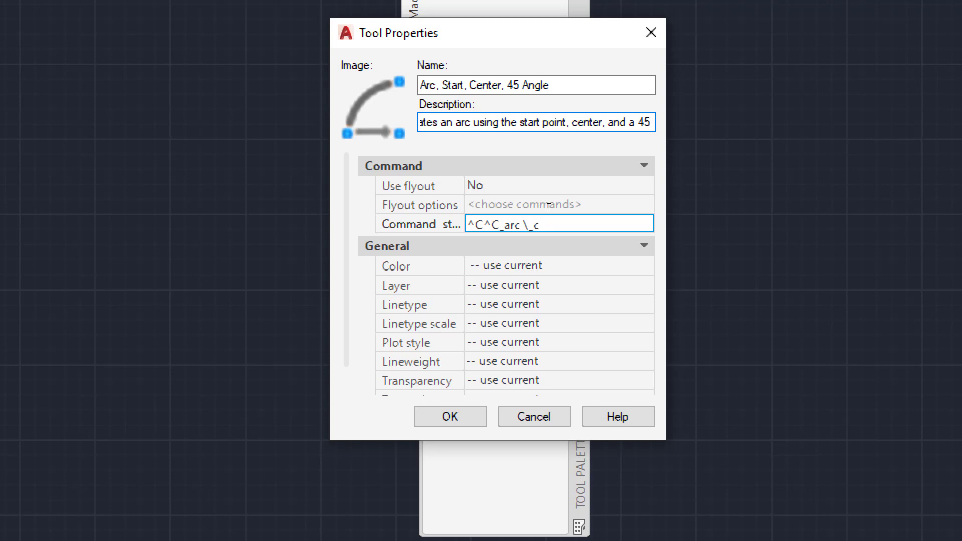
{"action": "type", "text": " degree angle"}
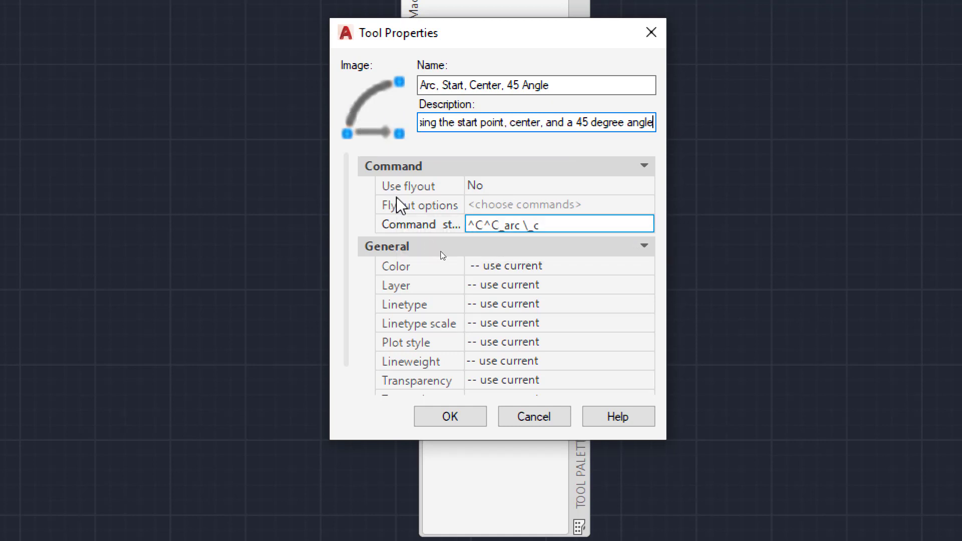
Extend the tool's command string after "_c" with a "\" pause, the "_a" angle option and the value 45, and save the tool properties
{"action": "left_click", "coordinate": [576, 224]}
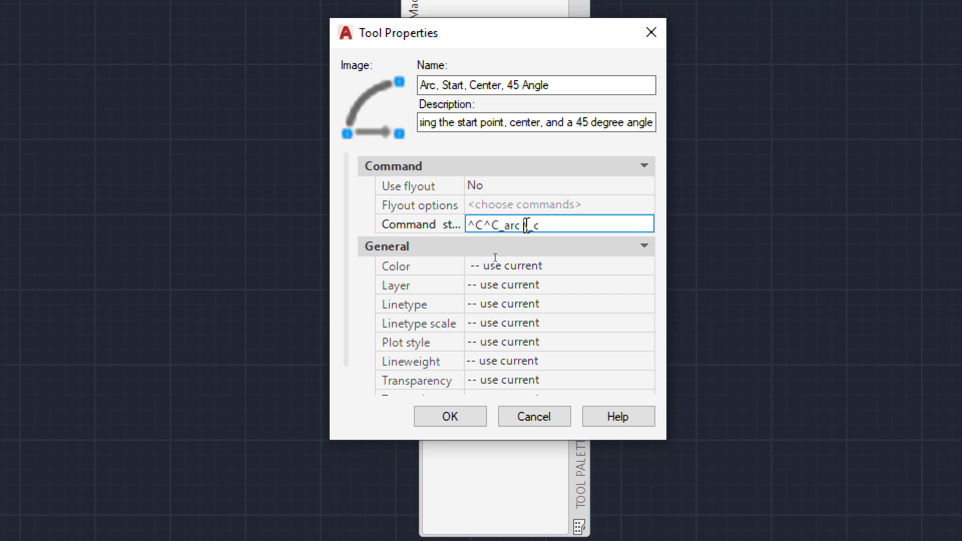
{"action": "left_click_drag", "start_coordinate": [523, 225], "coordinate": [529, 225]}
{"action": "left_click", "coordinate": [529, 233]}
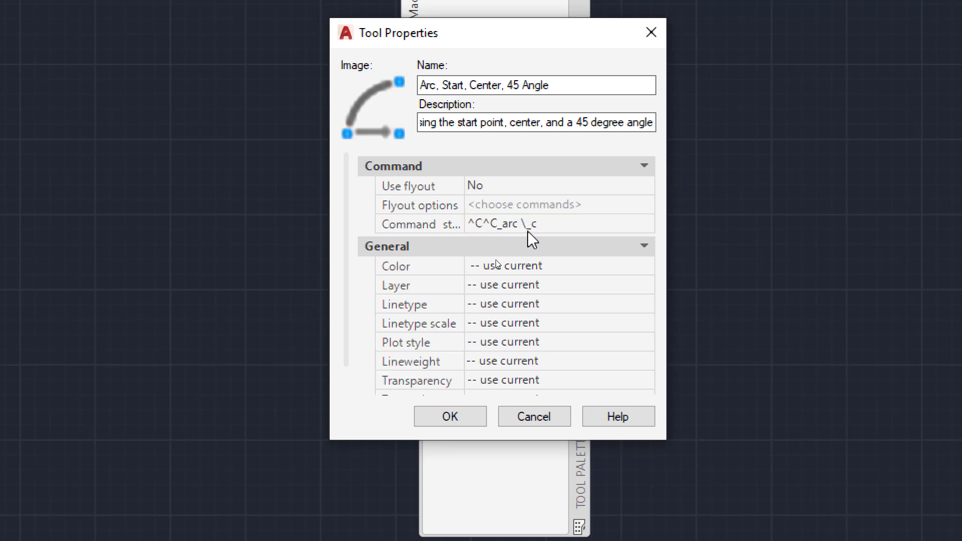
{"action": "left_click", "coordinate": [529, 230]}
{"action": "left_click", "coordinate": [529, 226]}
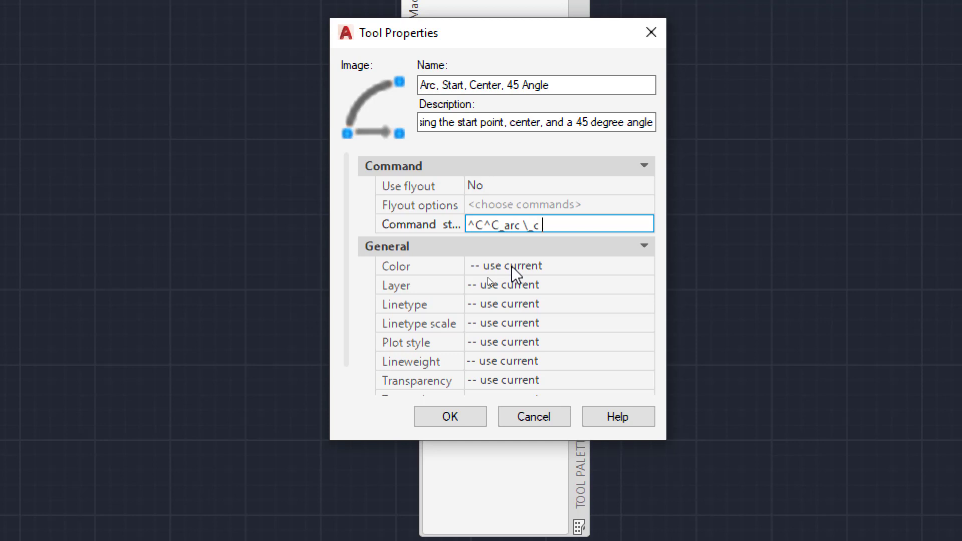
{"action": "type", "text": "\\"}
{"action": "type", "text": "_a"}
{"action": "type", "text": "45"}
{"action": "left_click", "coordinate": [450, 416]}
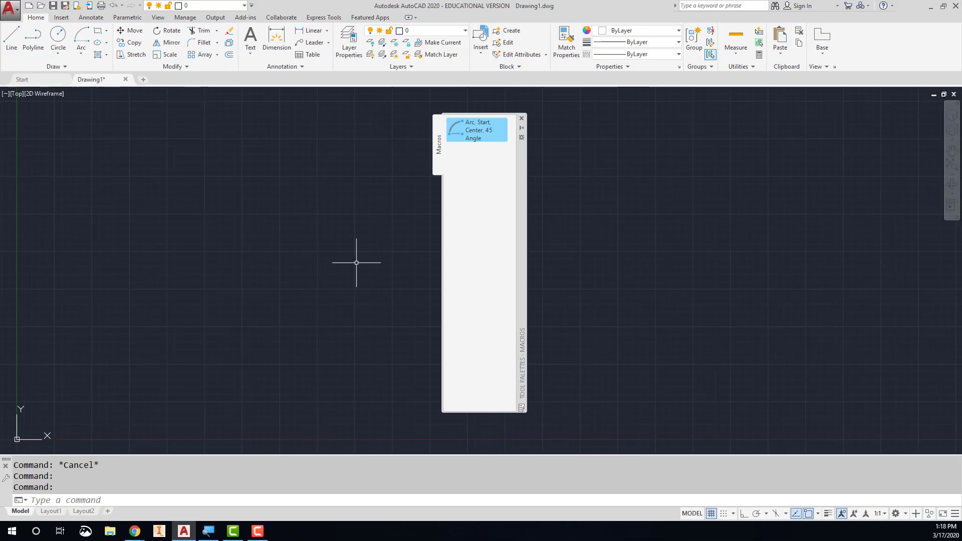
Draw two separate arcs in the empty drawing area with the Arc, Start, Center, 45 Angle palette tool, picking a start point and center for each
{"action": "left_click", "coordinate": [473, 134]}
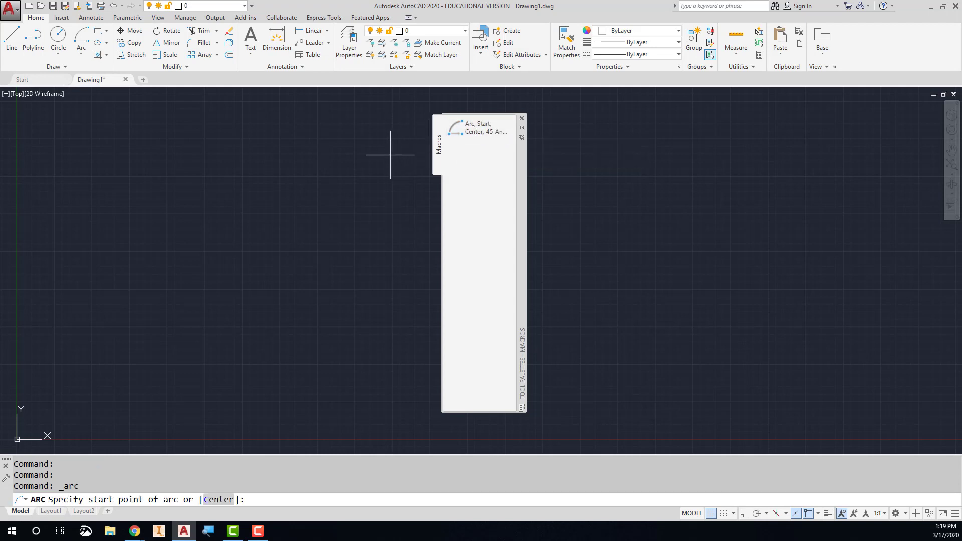
{"action": "left_click", "coordinate": [215, 227]}
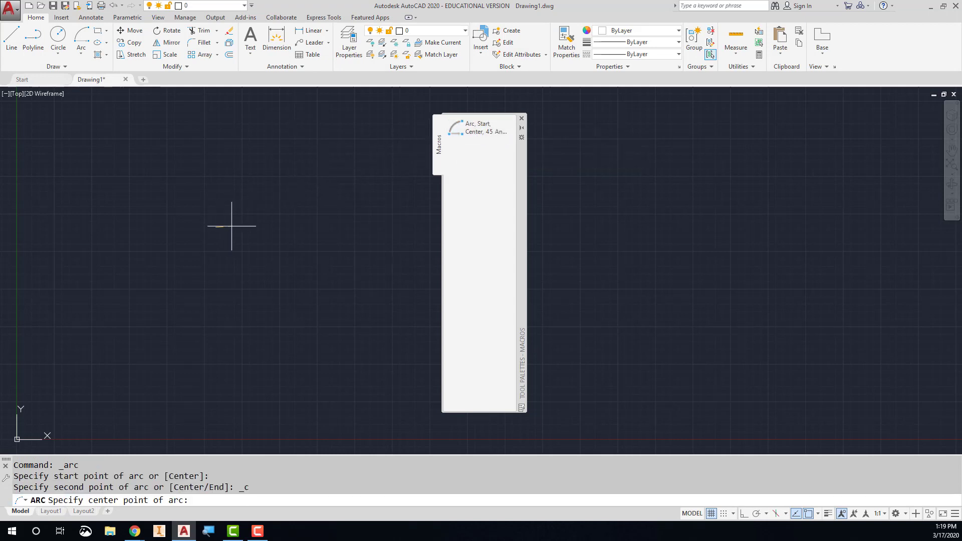
{"action": "left_click", "coordinate": [298, 241]}
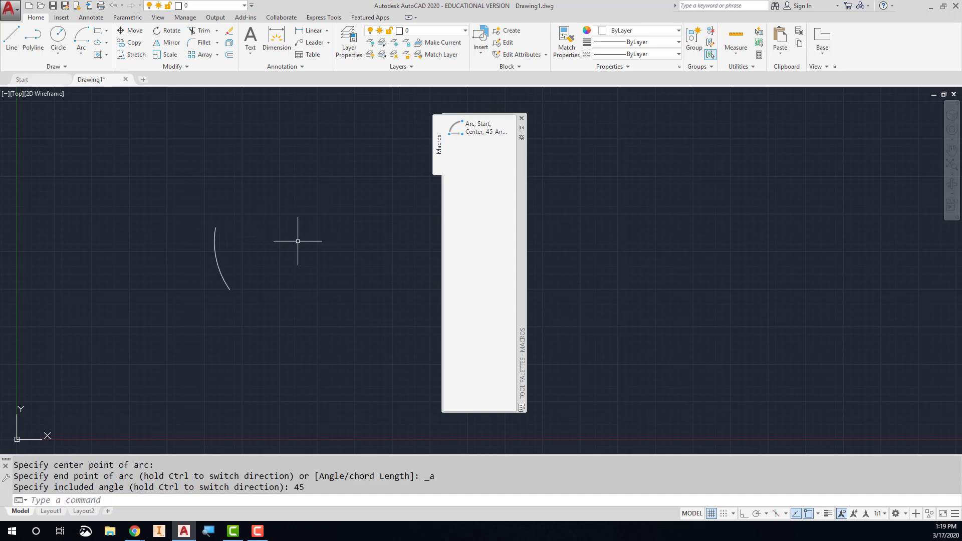
{"action": "left_click", "coordinate": [473, 130]}
{"action": "left_click", "coordinate": [329, 172]}
{"action": "left_click", "coordinate": [230, 134]}
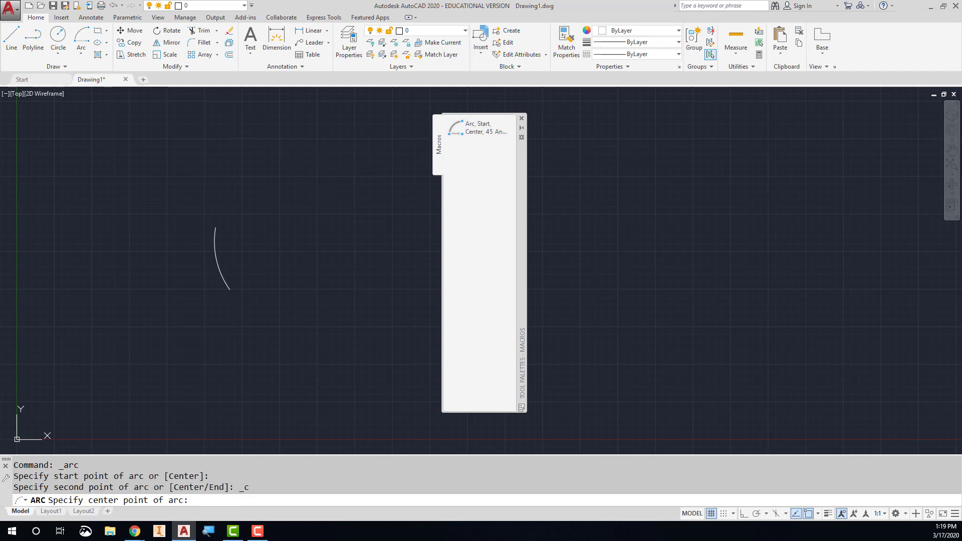
{"action": "middle_click_drag", "start_coordinate": [240, 175], "coordinate": [226, 245]}
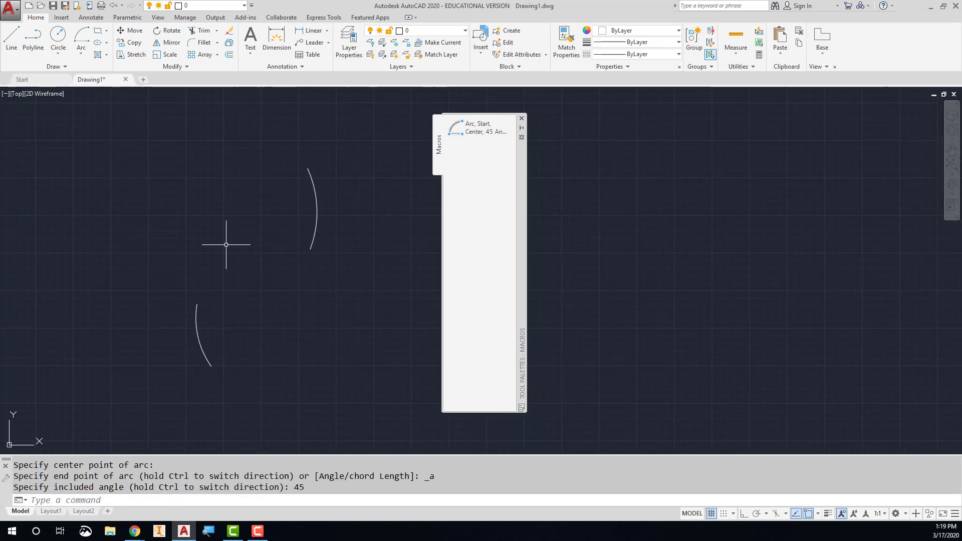